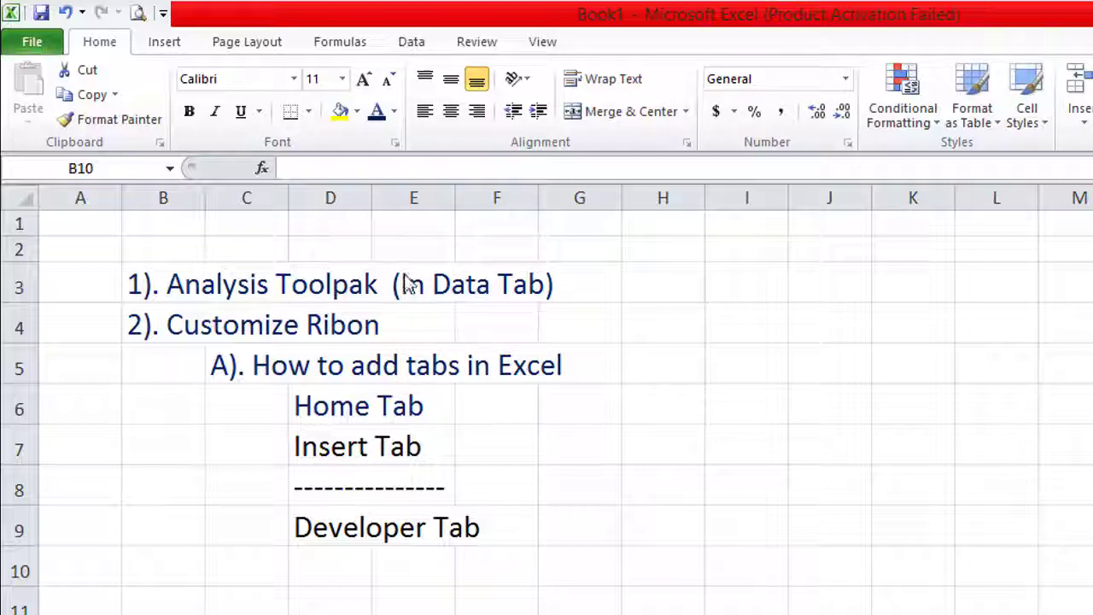
- Switch to the Data tab, which does not yet offer any data analysis tools
click(411, 41)
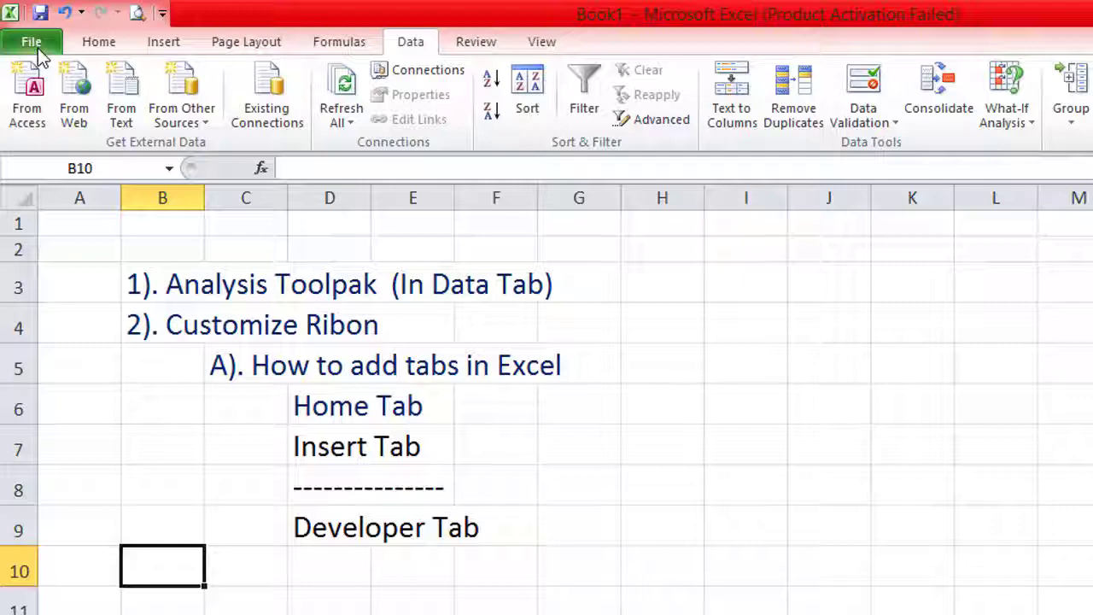
- Open Excel Options at the Add-Ins page, where Analysis ToolPak is listed as inactive
click(37, 48)
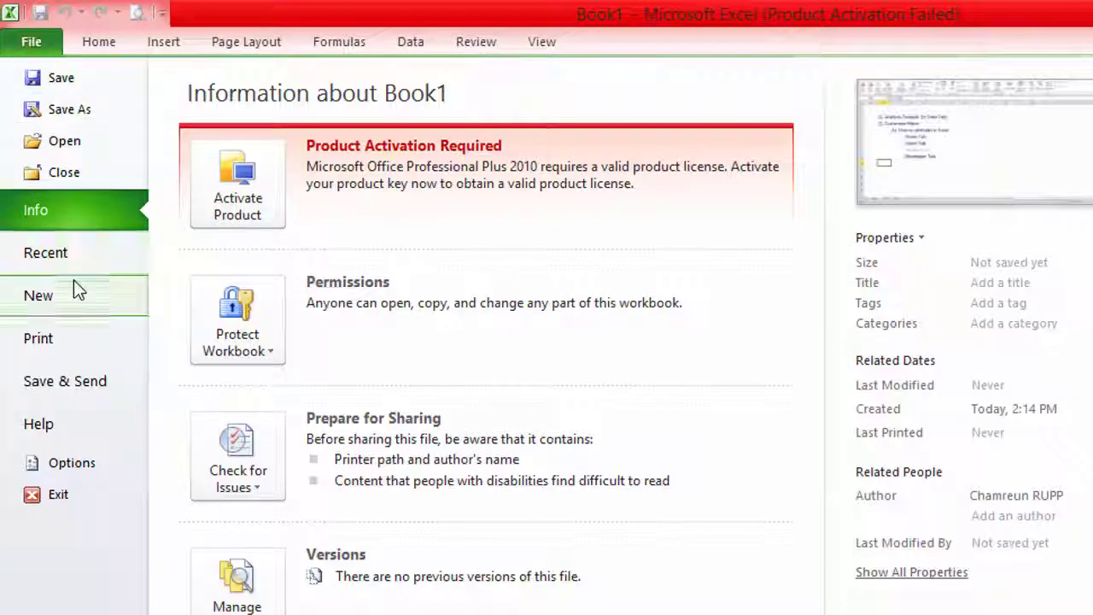
click(73, 466)
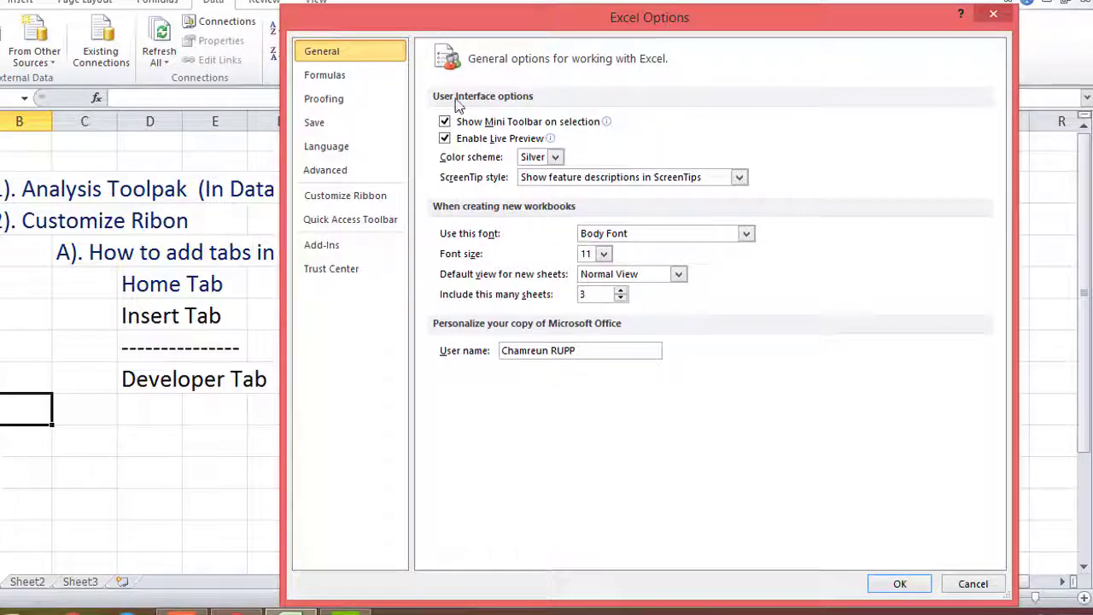
click(344, 249)
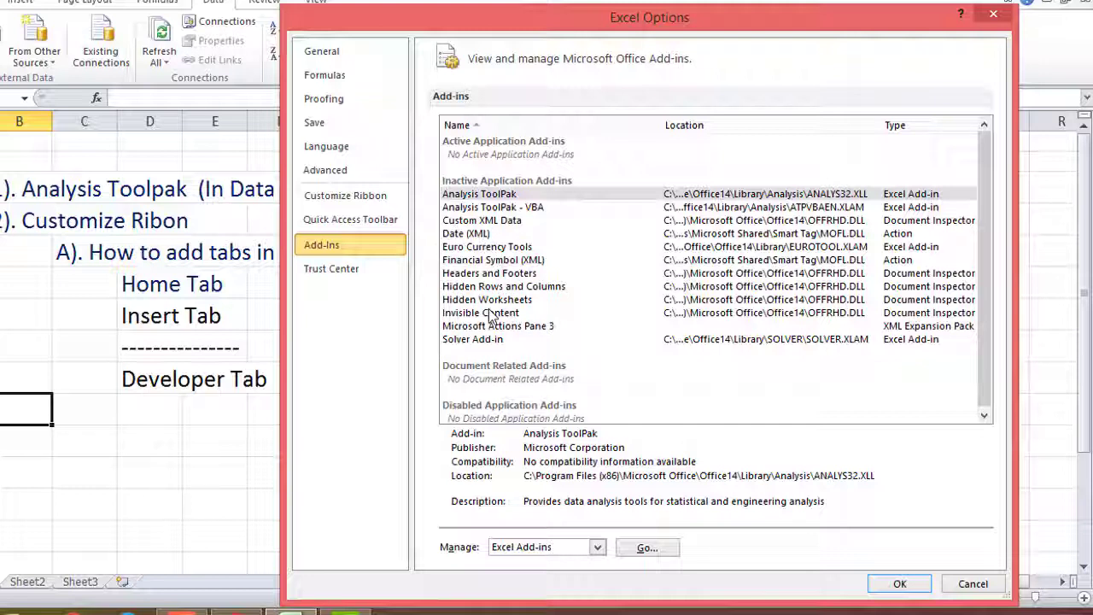
- In Manage Excel Add-ins, leave only Analysis ToolPak ticked and confirm with OK
click(649, 548)
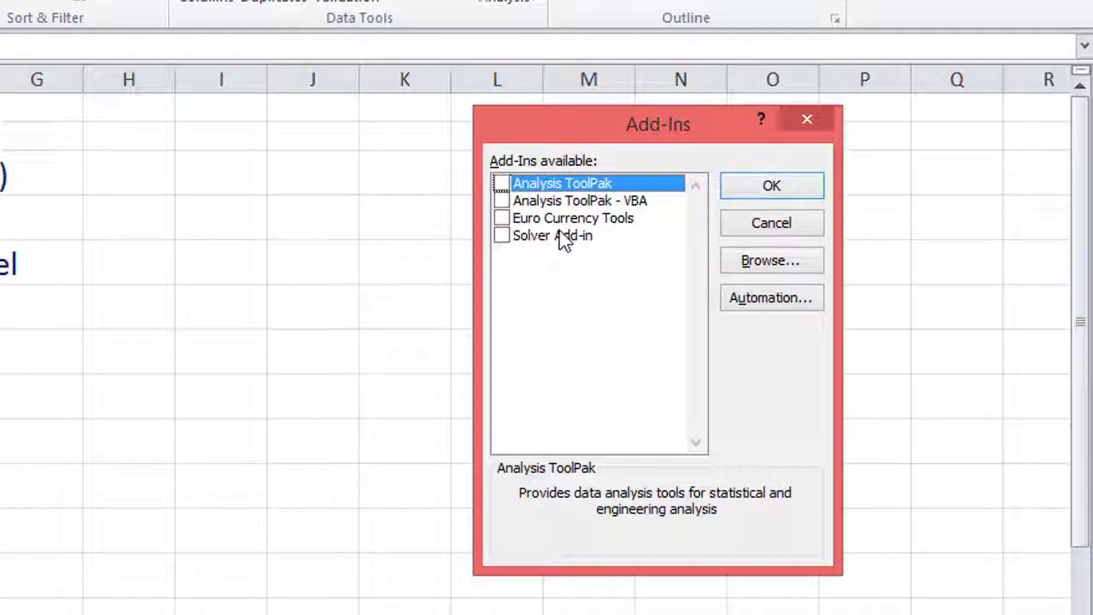
click(501, 183)
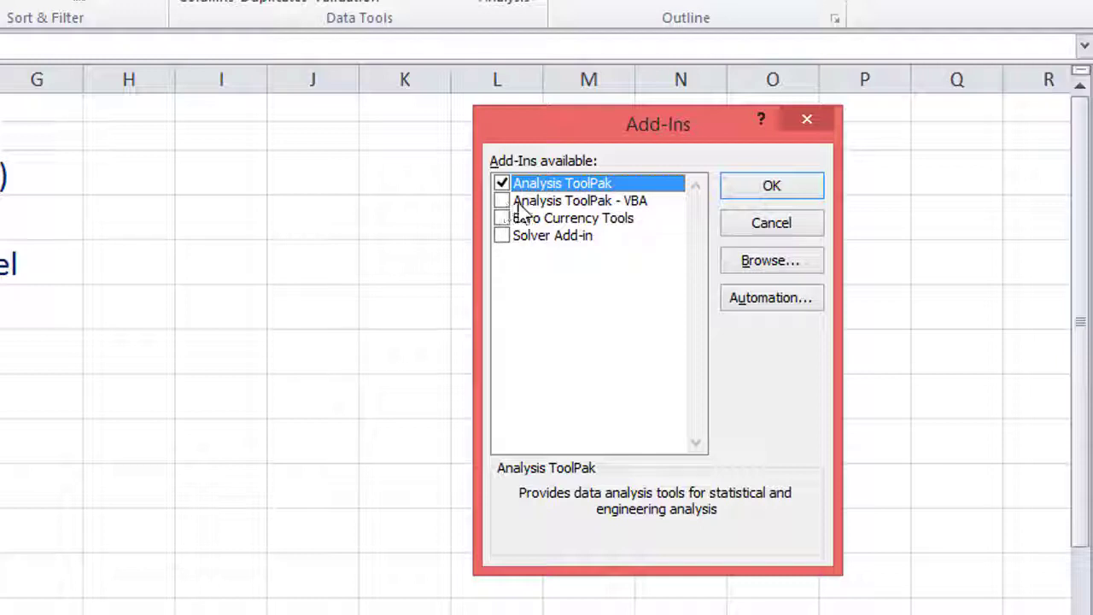
click(501, 201)
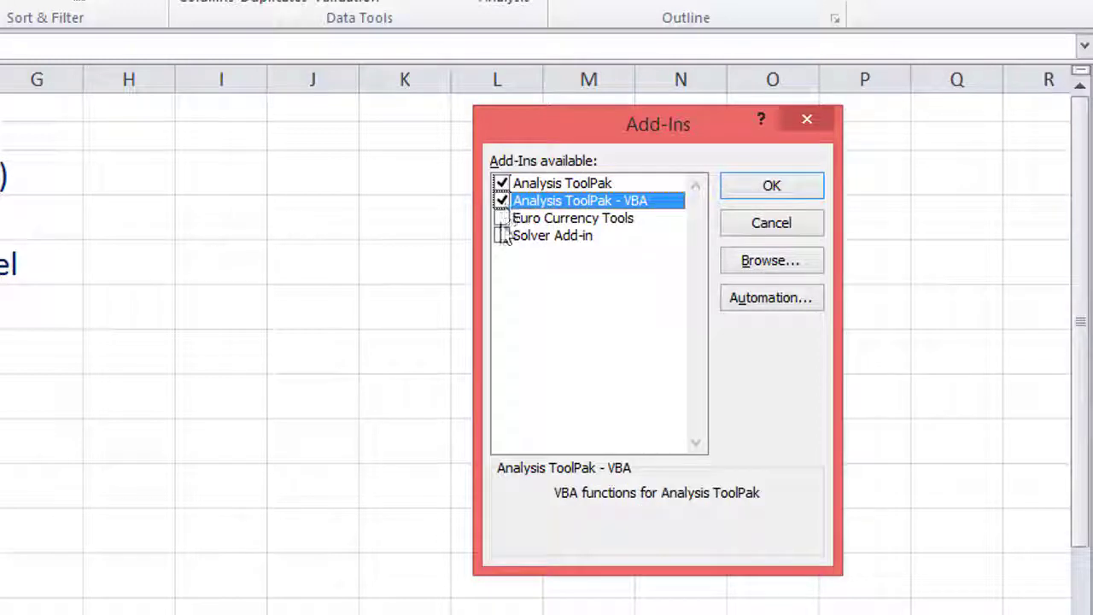
click(501, 217)
click(501, 236)
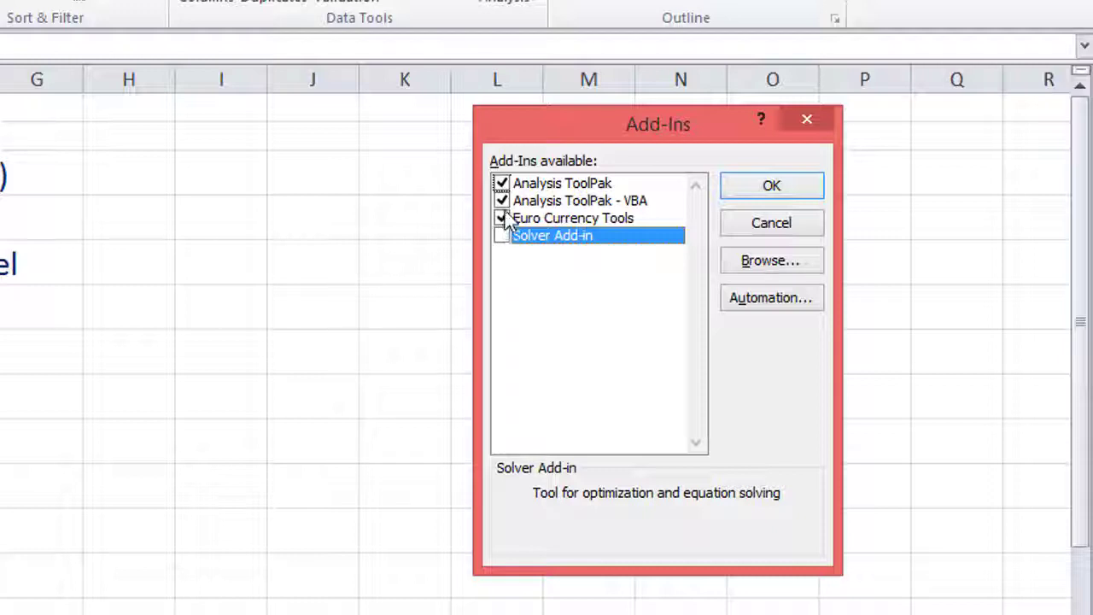
click(501, 218)
click(501, 200)
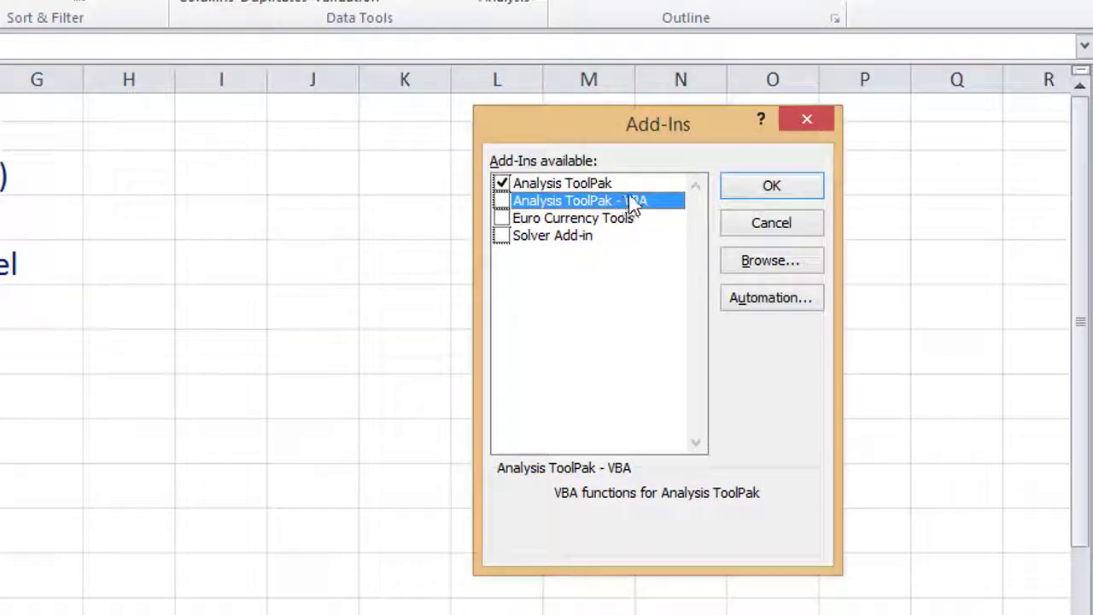
click(771, 190)
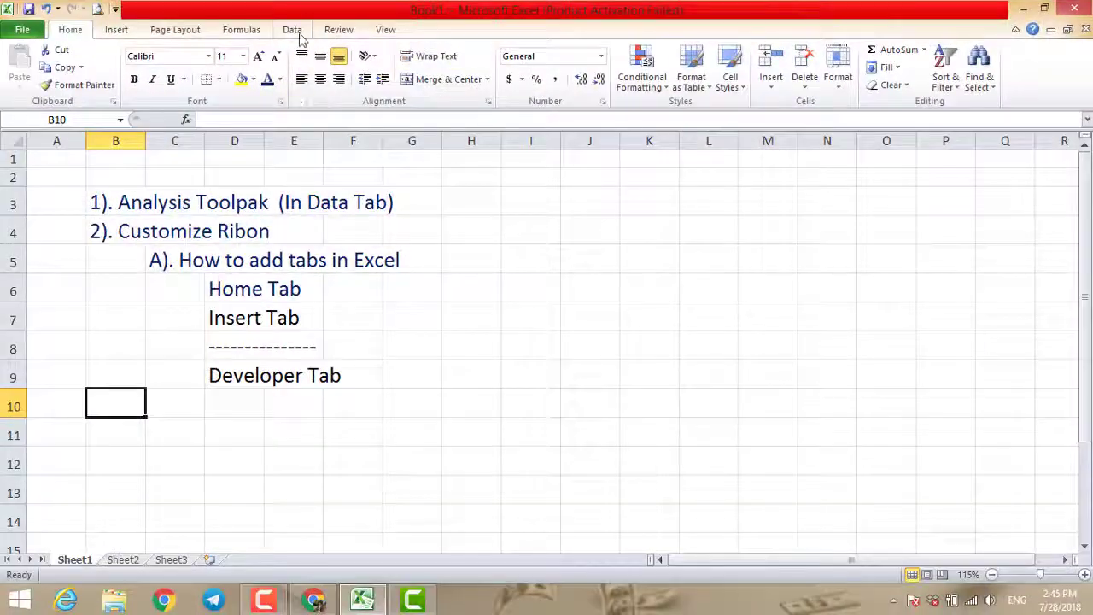
- Check the Data tab for Data Analysis, then reopen Excel Options at the Add-Ins page
click(294, 32)
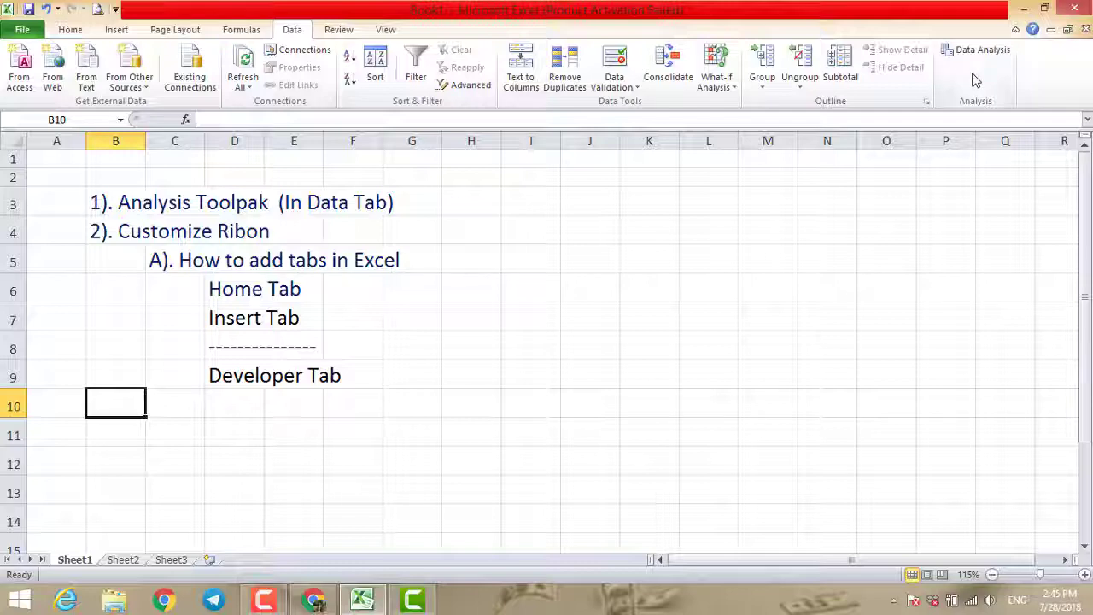
click(24, 29)
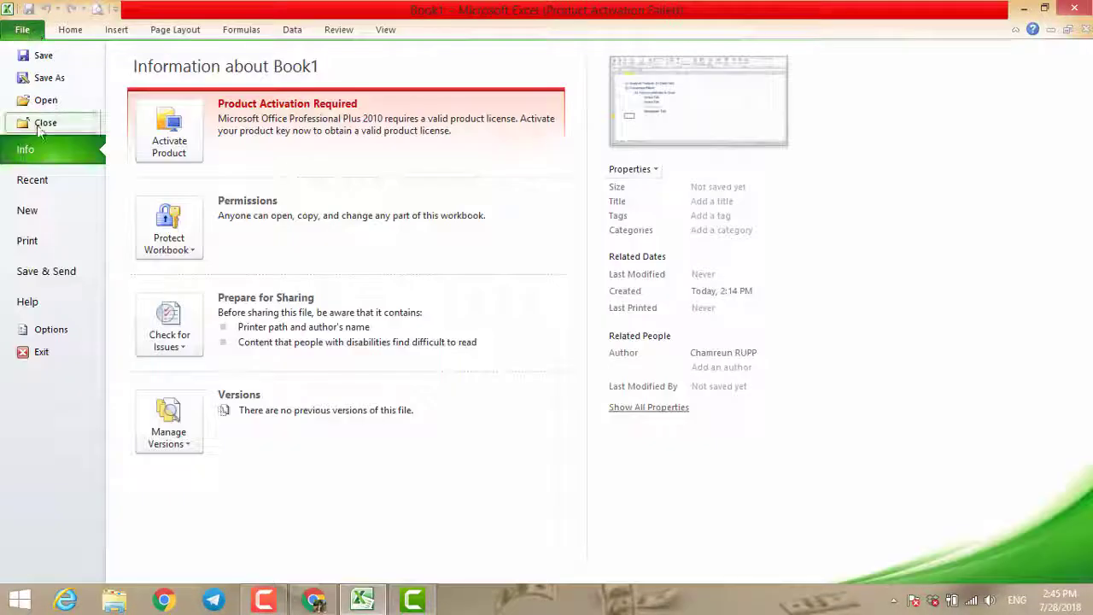
click(47, 327)
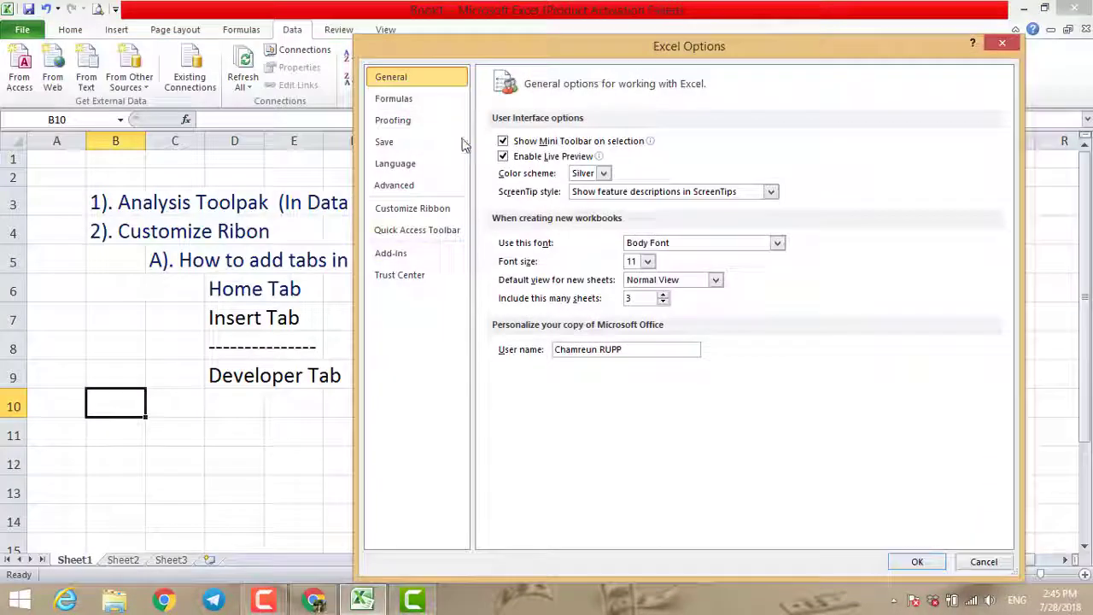
click(401, 254)
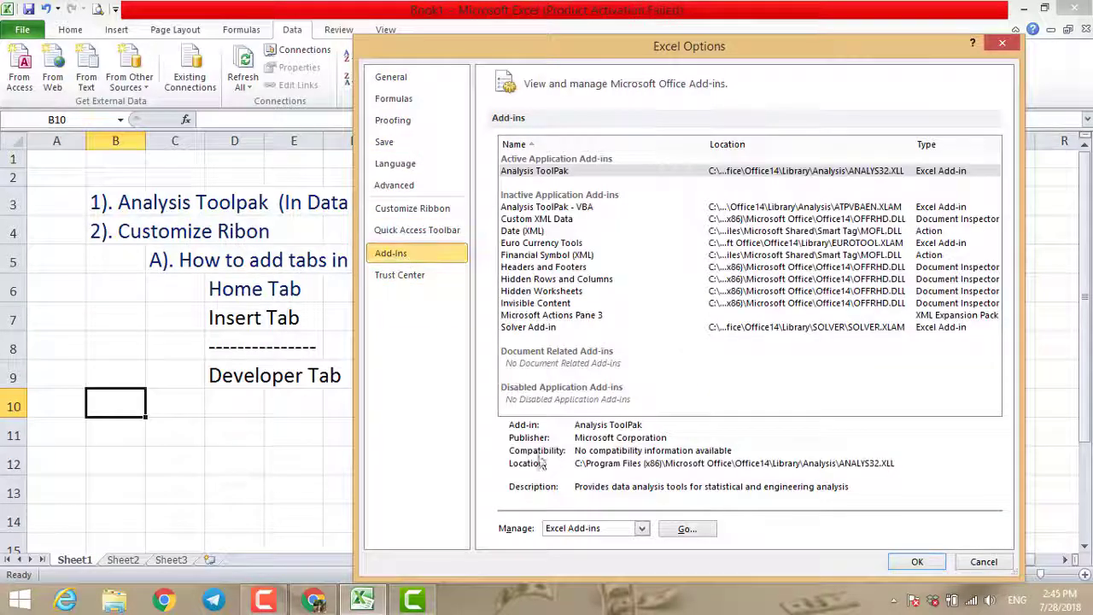
- Also enable Analysis ToolPak - VBA, Euro Currency Tools and Solver Add-in, and confirm
click(667, 530)
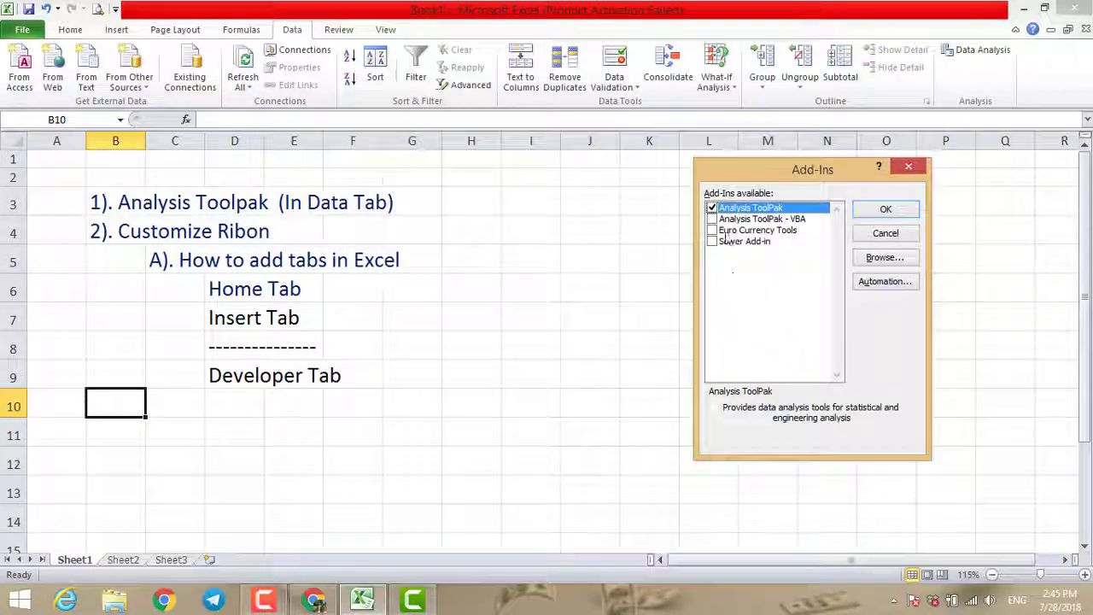
click(712, 219)
click(712, 230)
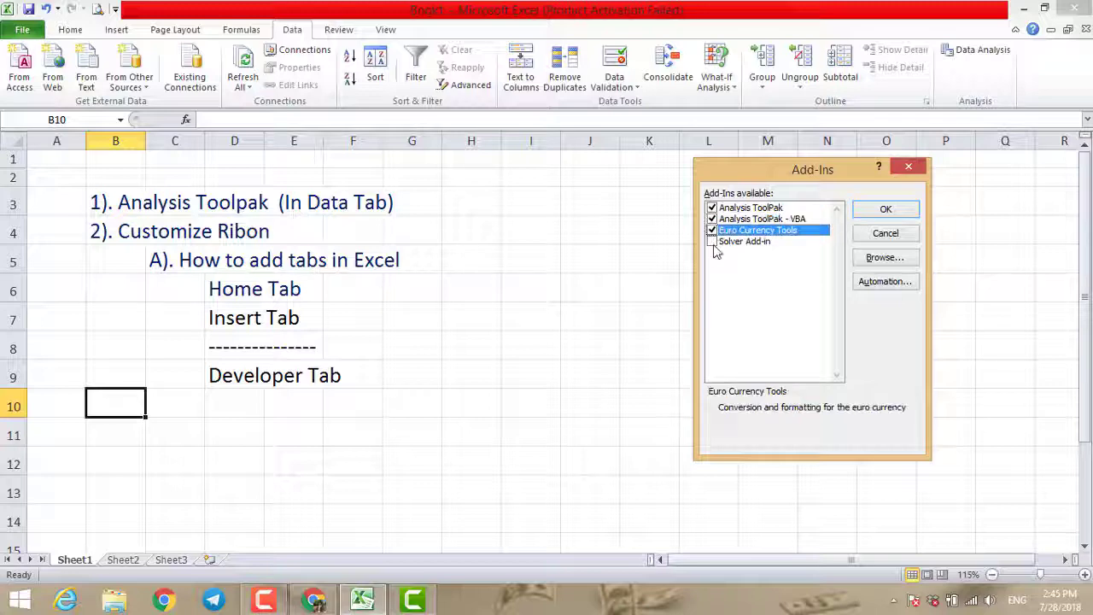
click(712, 240)
click(901, 211)
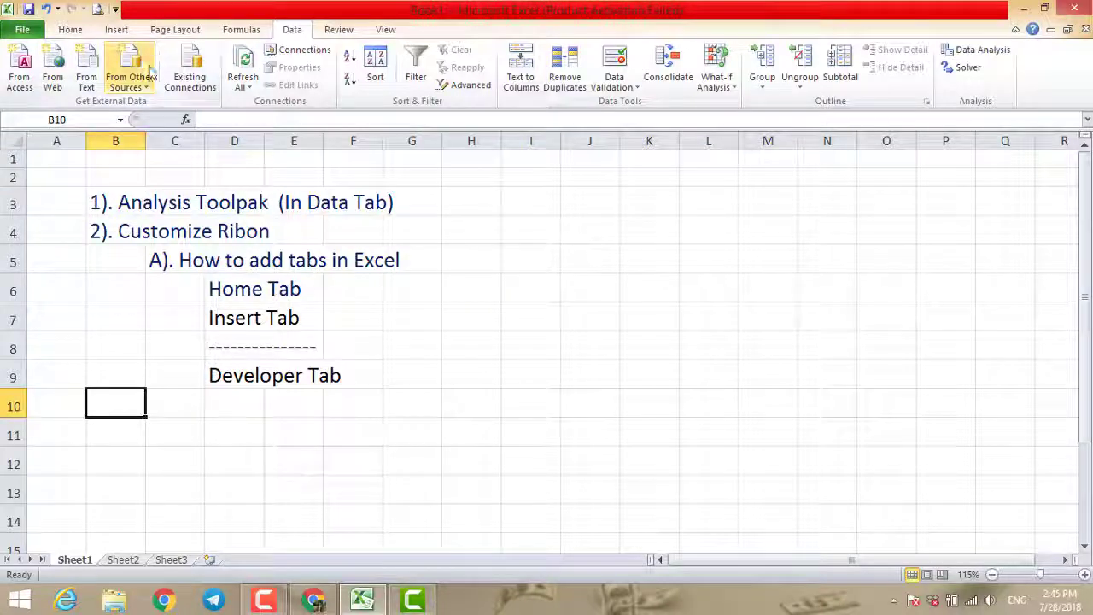
click(342, 30)
click(178, 30)
click(241, 31)
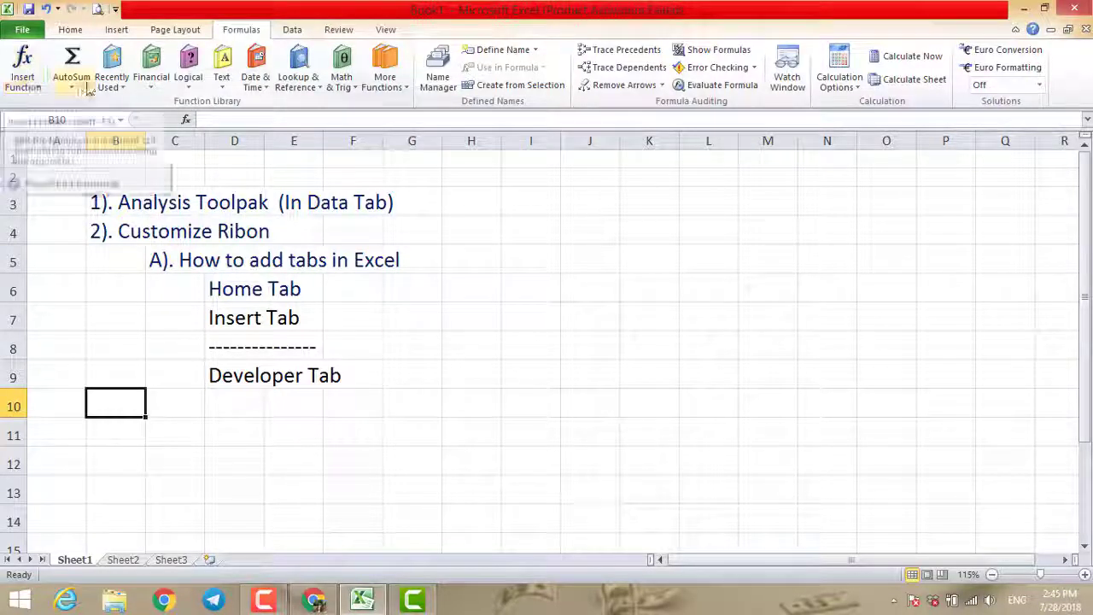
click(159, 31)
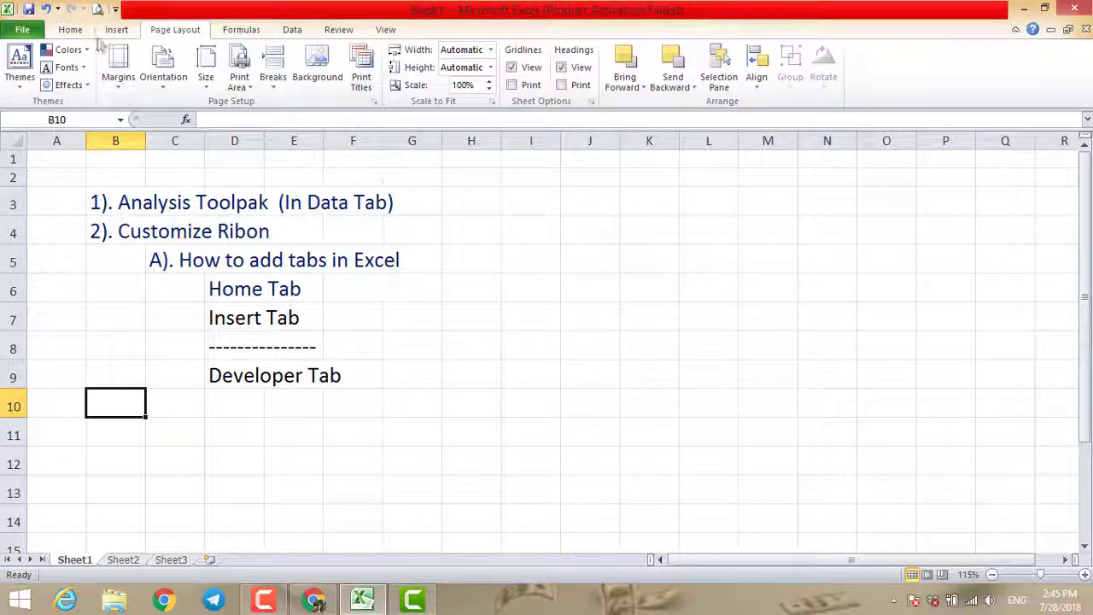
click(116, 30)
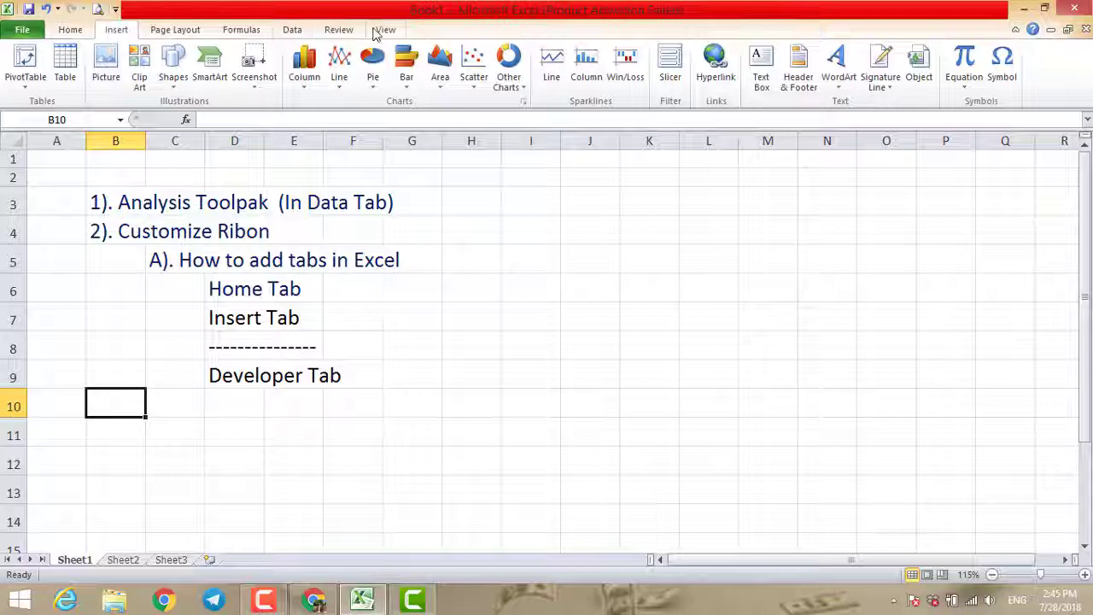
click(384, 31)
click(344, 30)
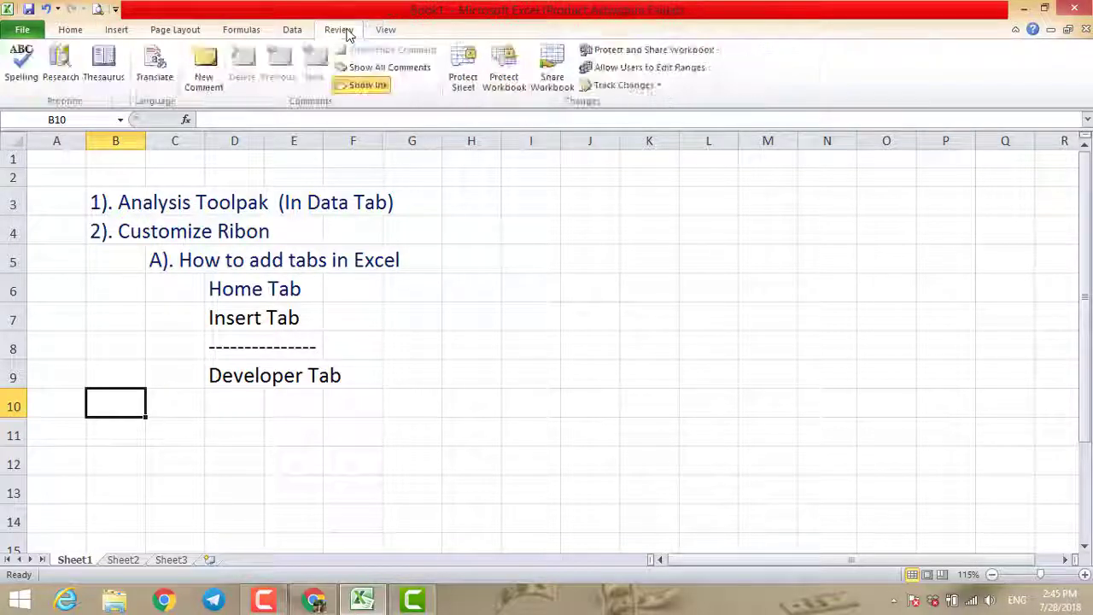
click(297, 31)
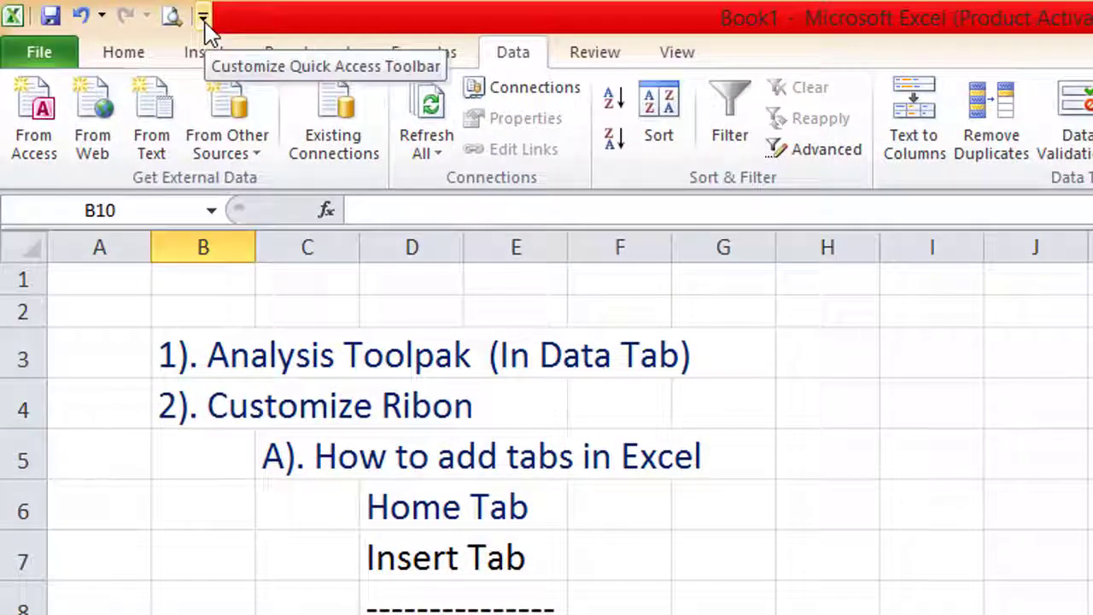
- Open the Quick Access Toolbar settings through More Commands in its customize list
click(203, 17)
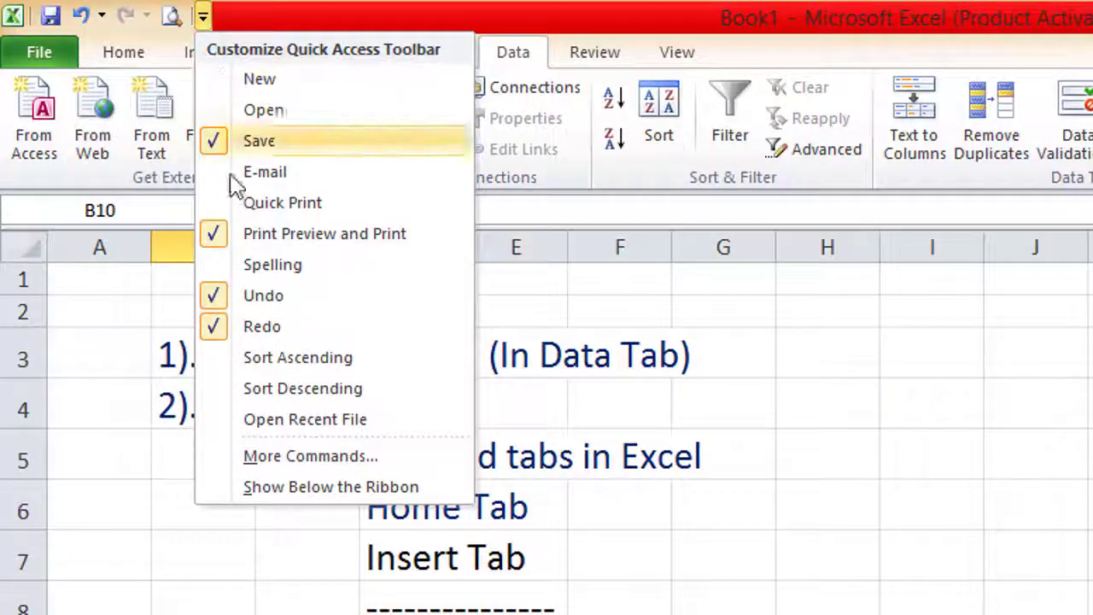
click(290, 462)
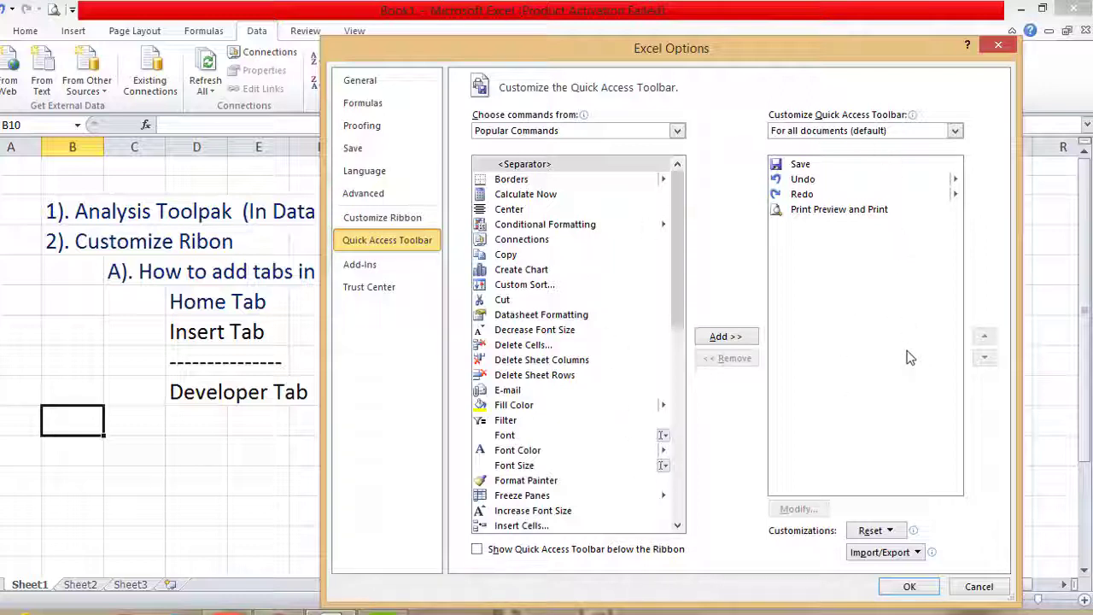
- Cancel the Quick Access settings and reopen Excel Options at Customize the Ribbon
click(979, 587)
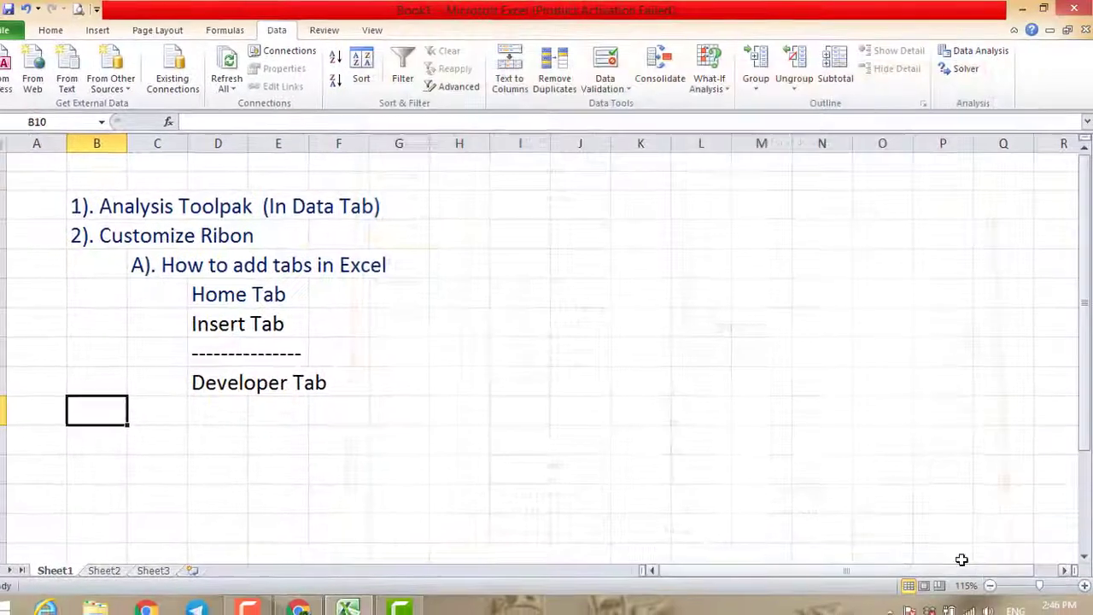
click(22, 29)
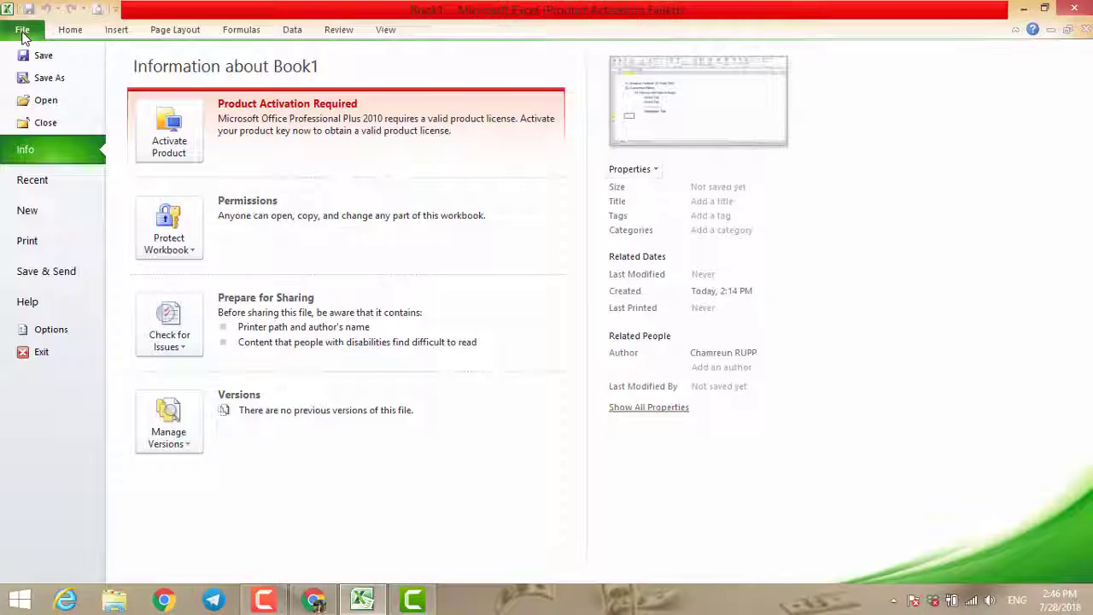
click(51, 329)
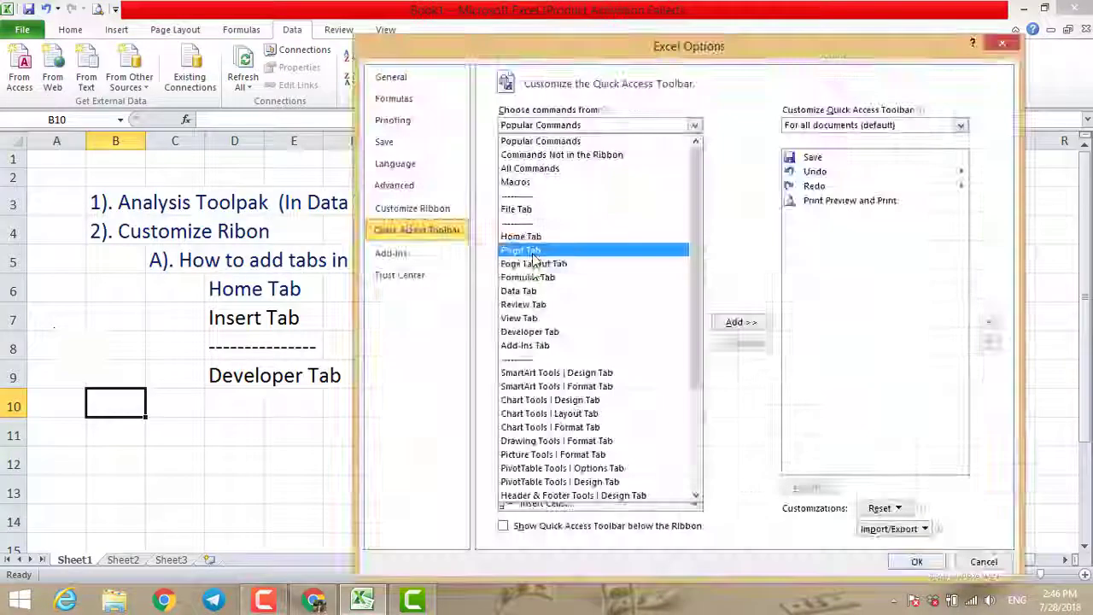
click(434, 209)
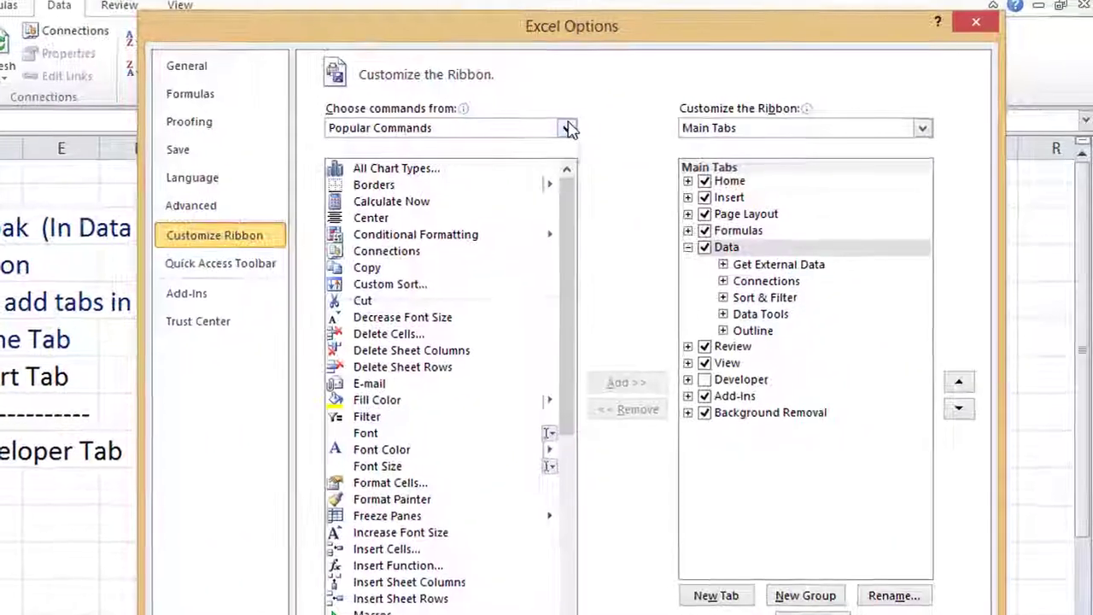
- Choose Main Tabs as the command source and tick the Developer tab in the ribbon list
click(568, 128)
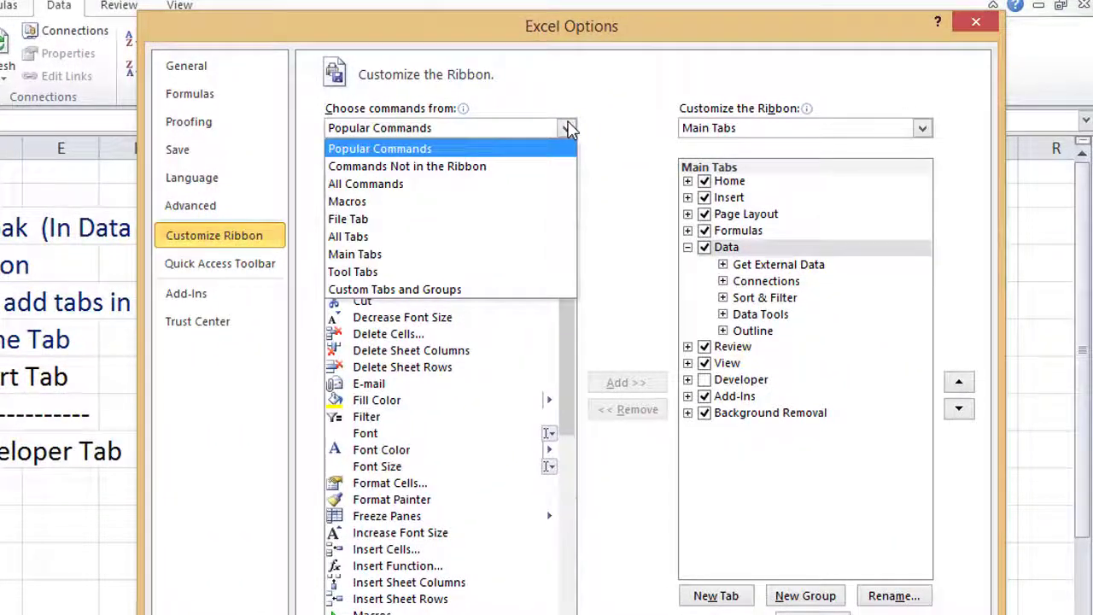
click(358, 254)
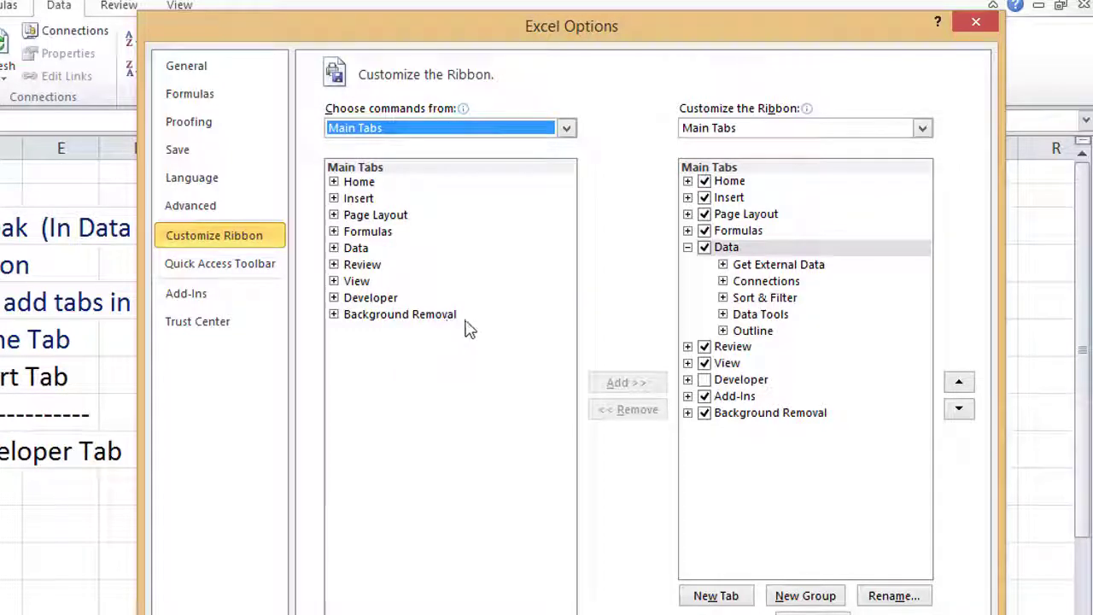
click(334, 297)
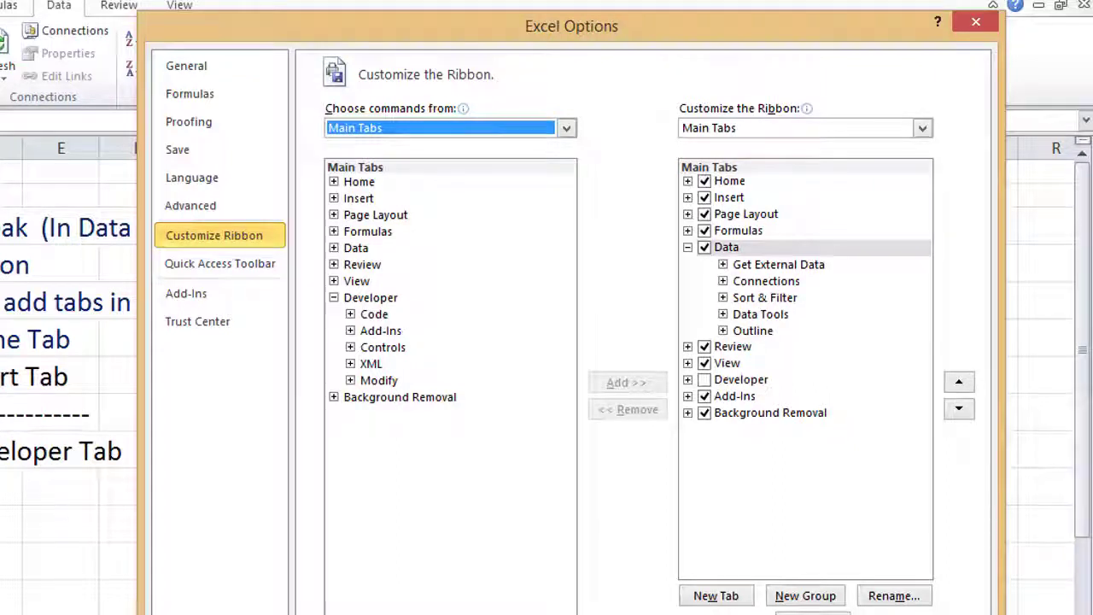
click(334, 298)
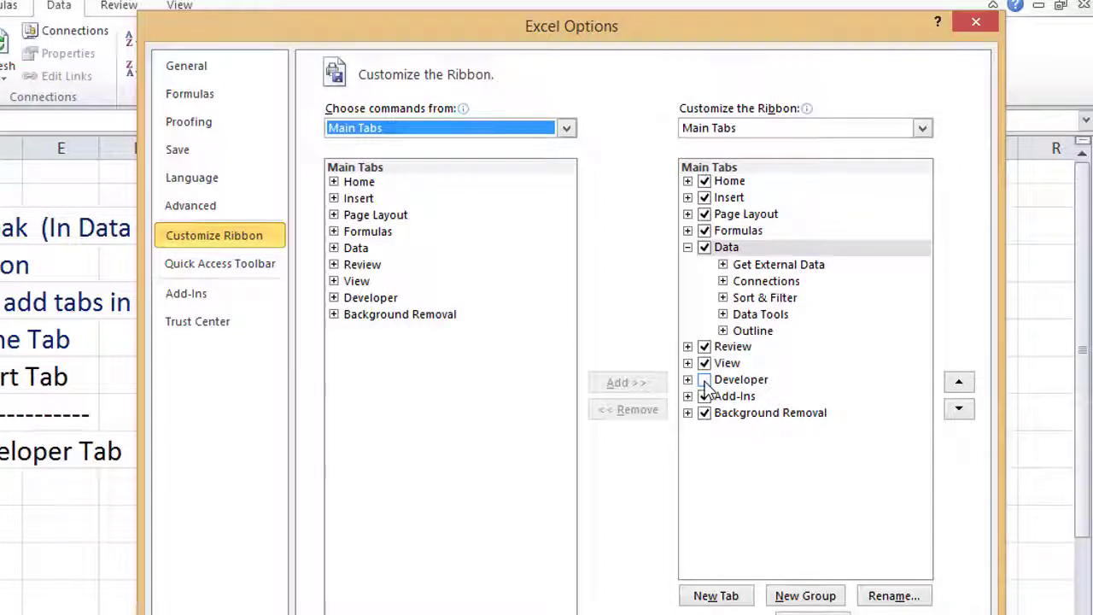
click(704, 380)
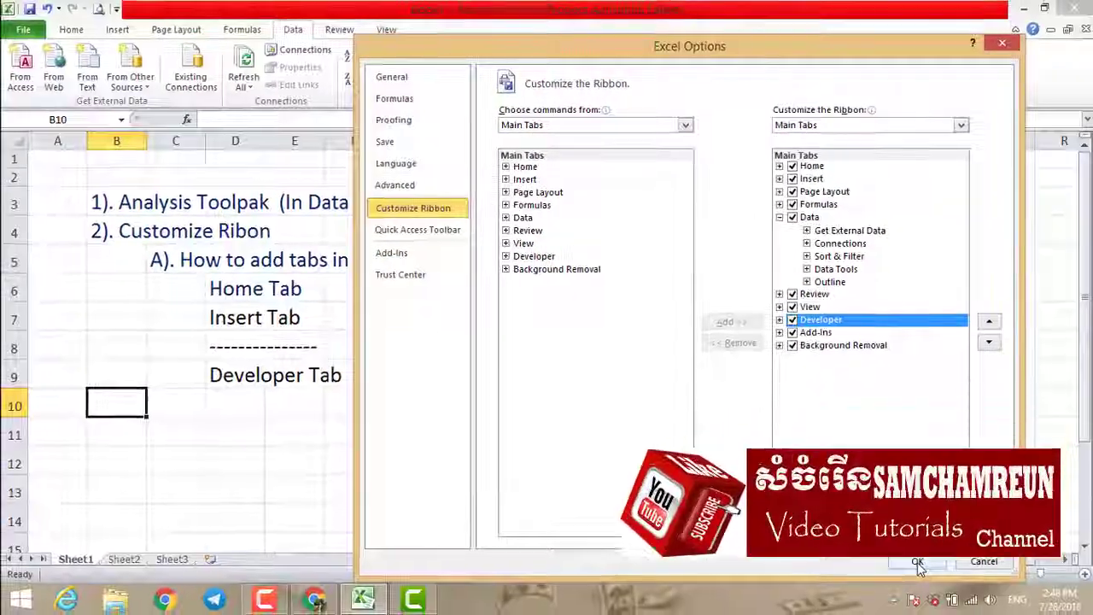
- Apply the ribbon change and view the new Developer tab's Code, Add-Ins, Controls and XML commands
click(911, 576)
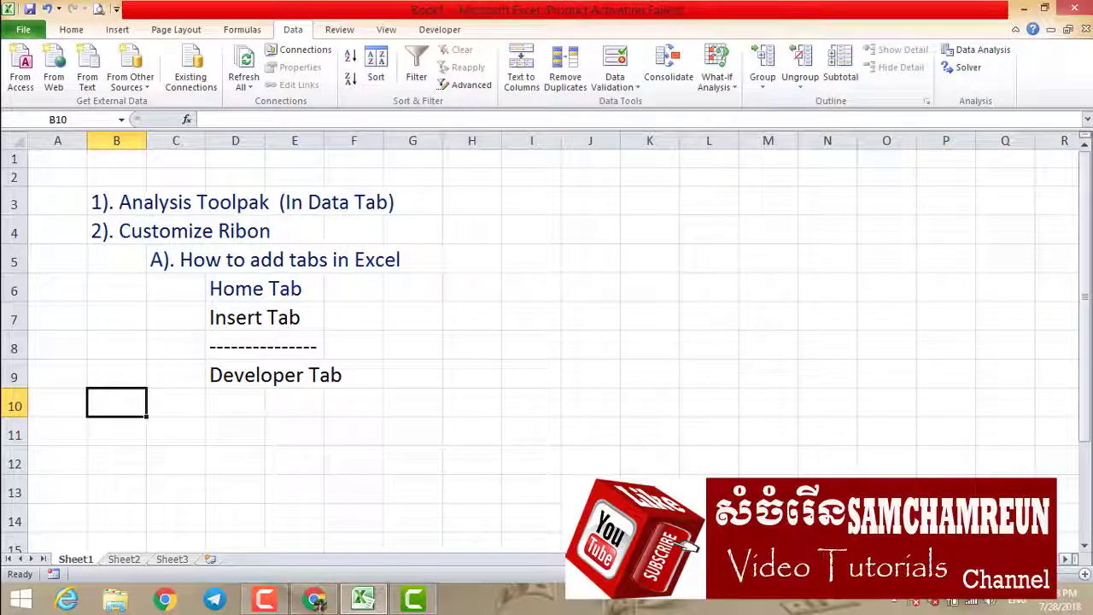
click(441, 33)
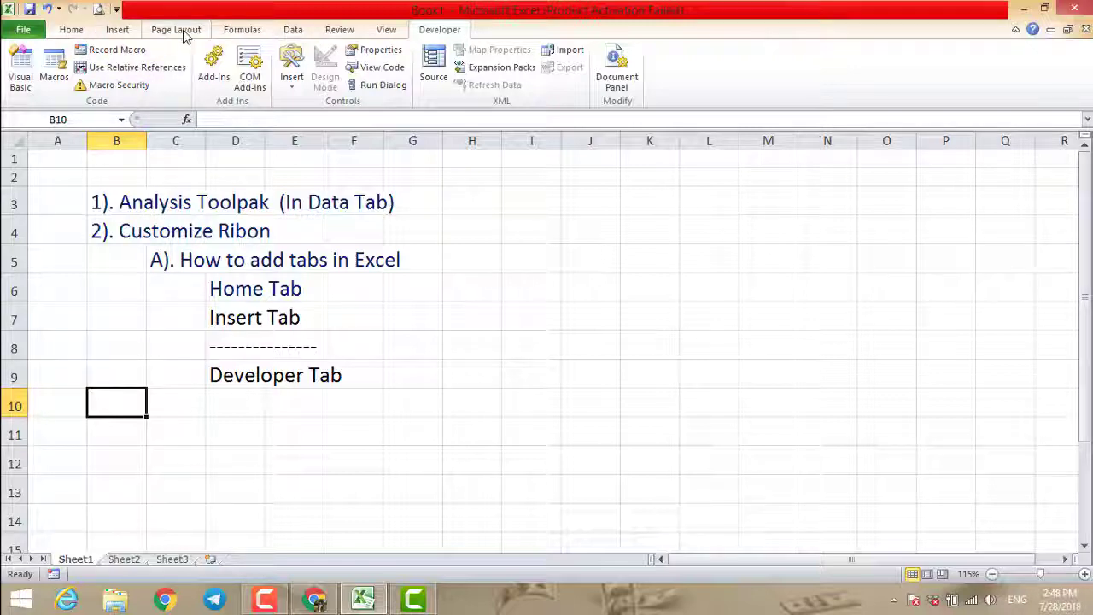
- Open the Data Analysis dialog from the Data tab and reposition it
click(295, 30)
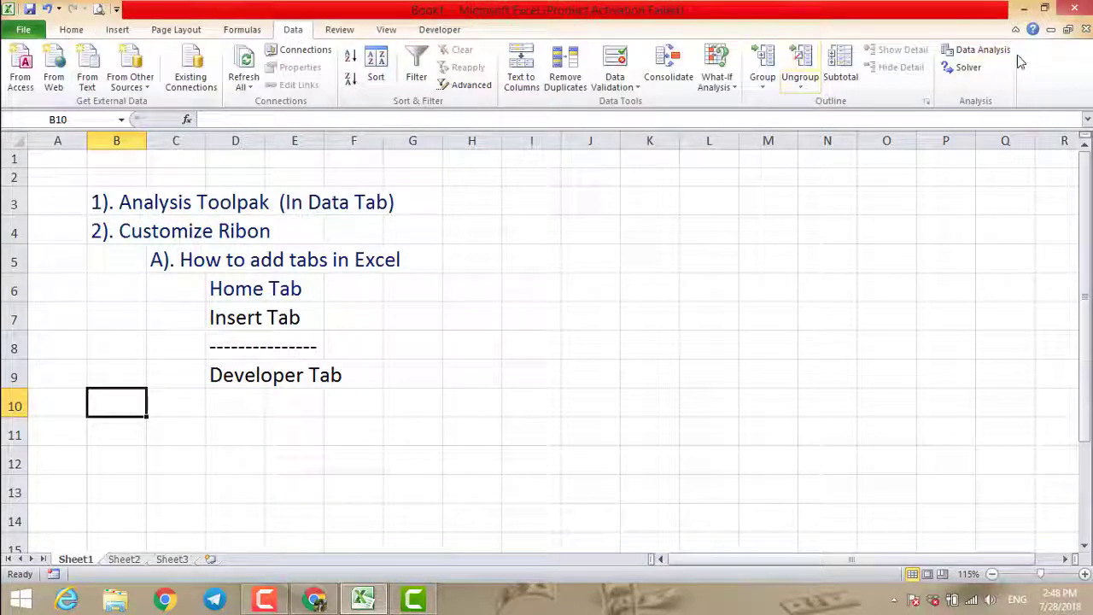
click(982, 52)
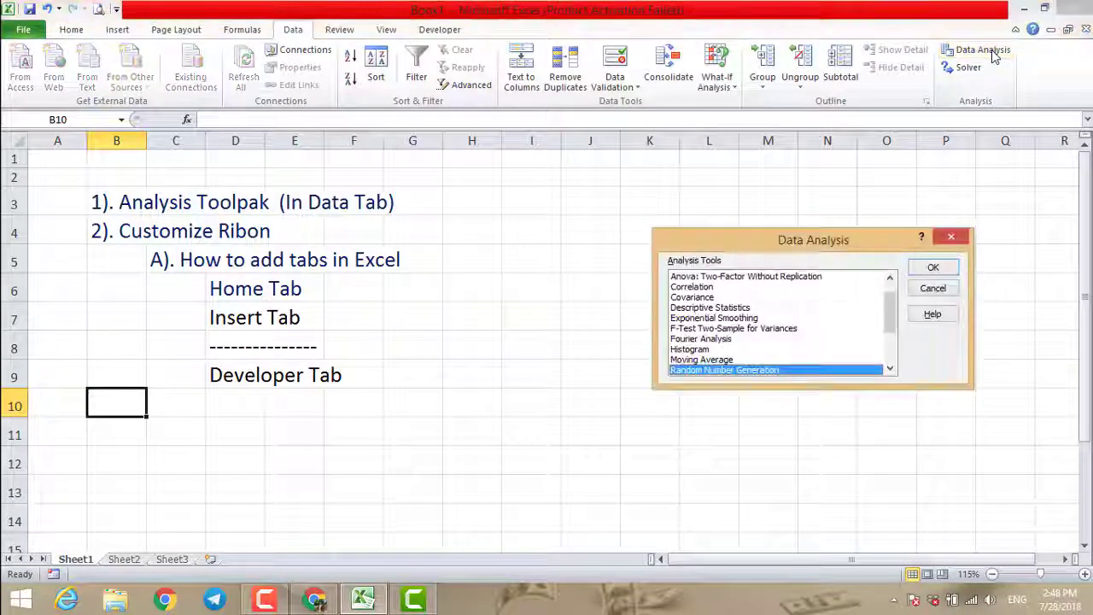
mouse_move(856, 233)
mouse_down()
mouse_move(781, 229)
mouse_move(600, 189)
mouse_up()
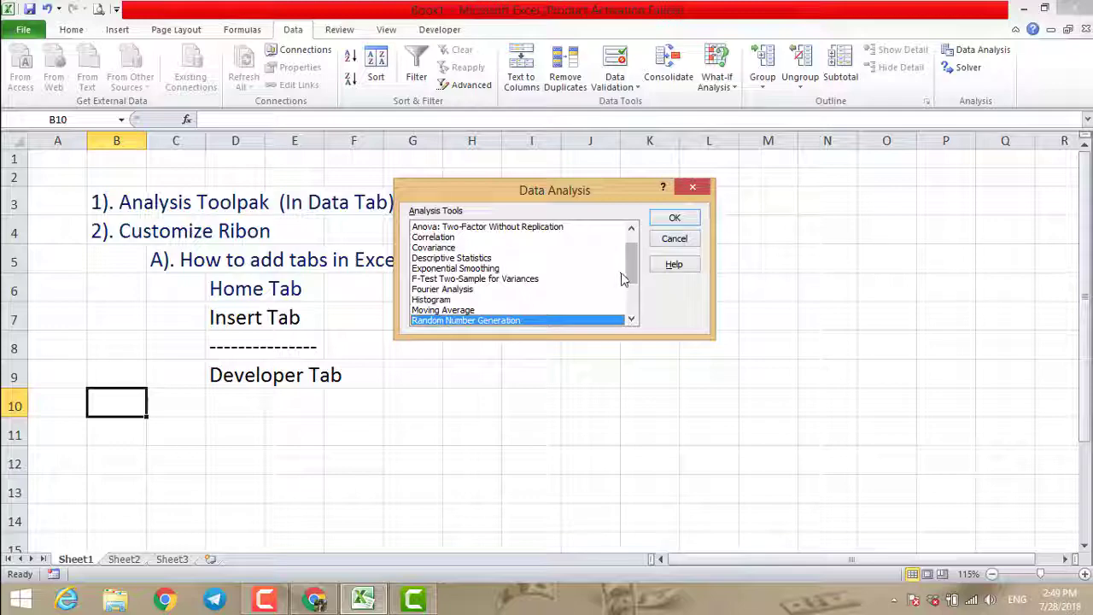
scroll(622, 279, up, 1)
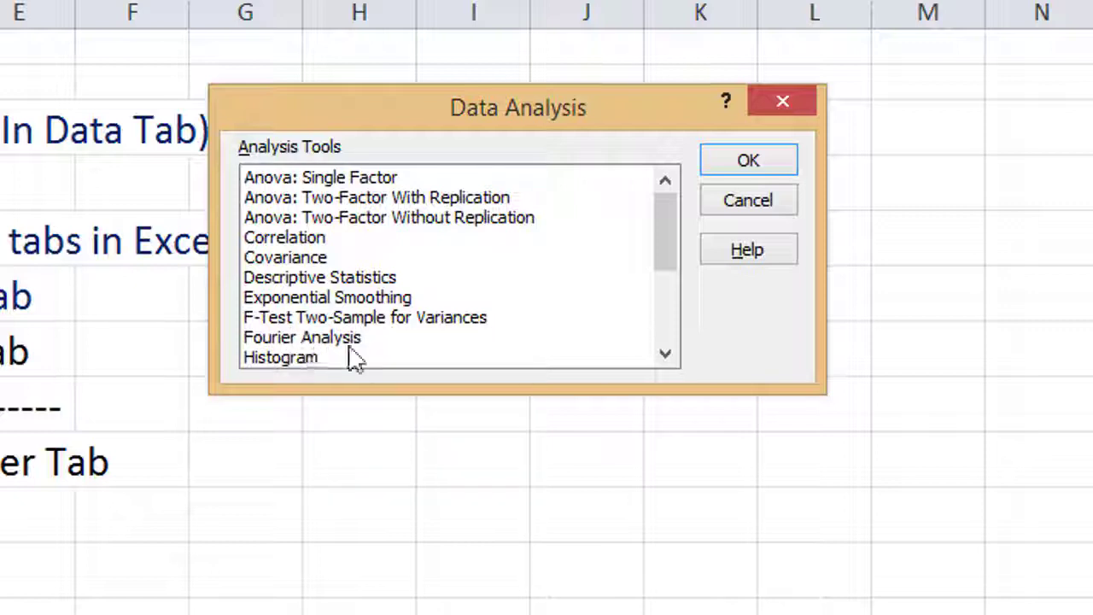
- Browse the Histogram, Random Number Generation, Regression and Sampling tools, moving the dialog lower right
click(269, 361)
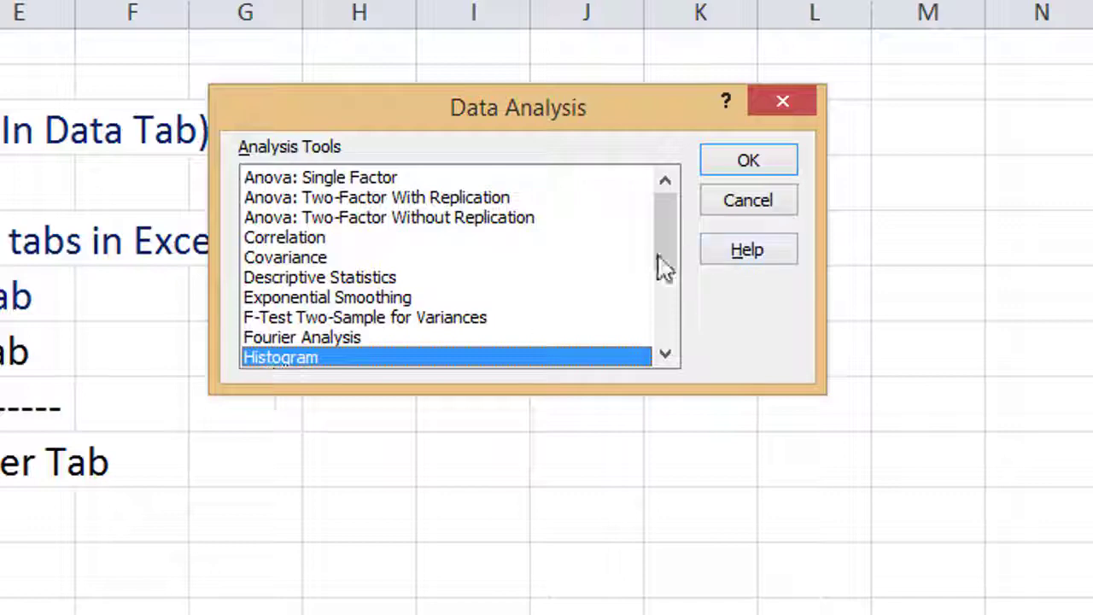
drag(664, 263, 677, 306)
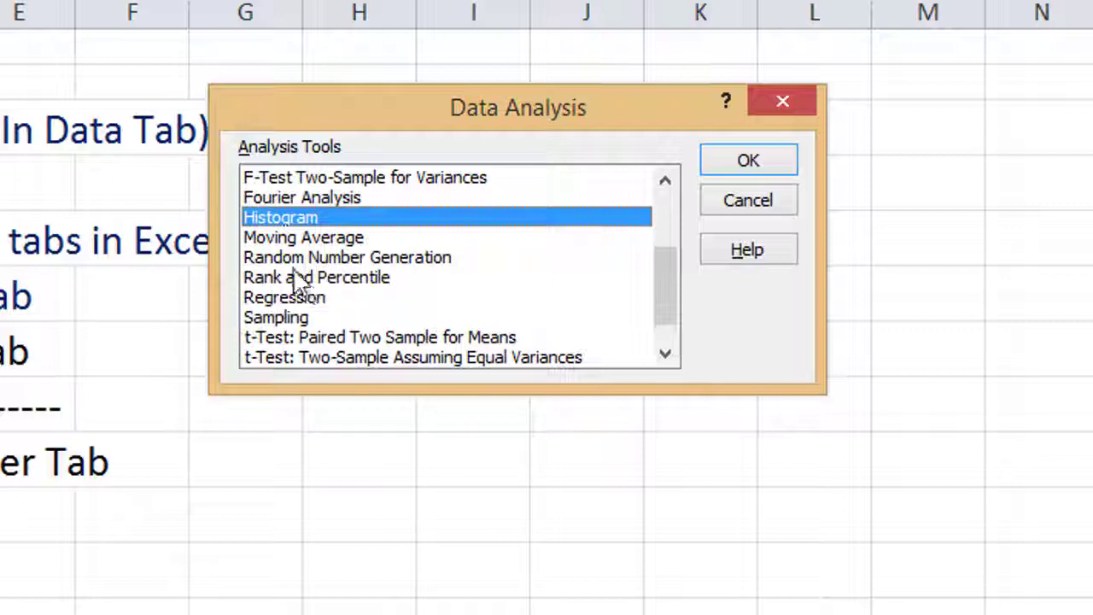
click(399, 260)
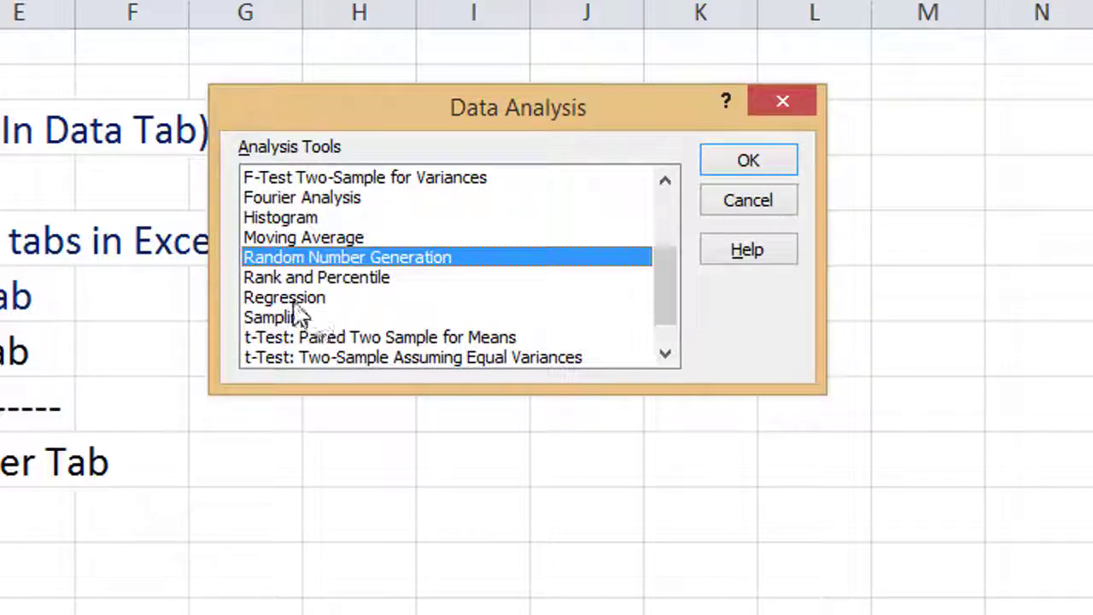
click(298, 294)
click(294, 317)
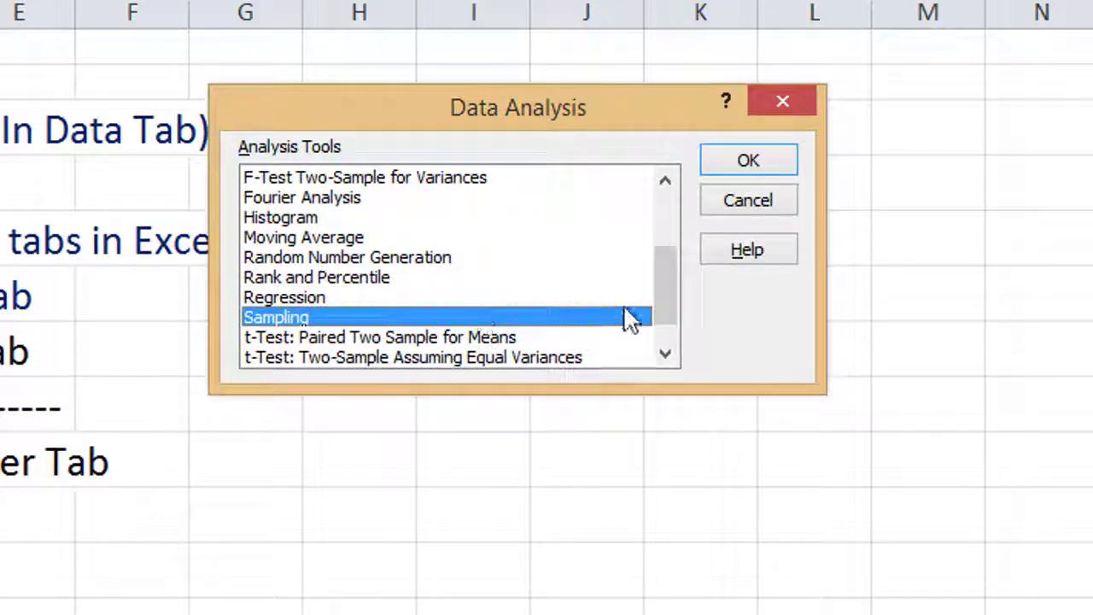
drag(671, 303, 675, 346)
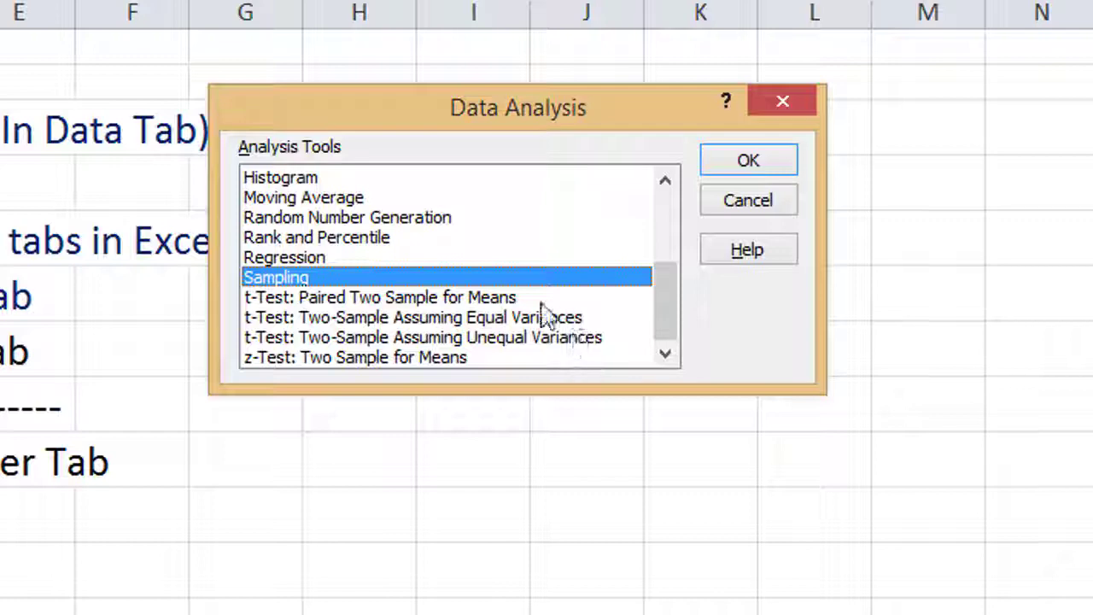
drag(488, 120, 535, 239)
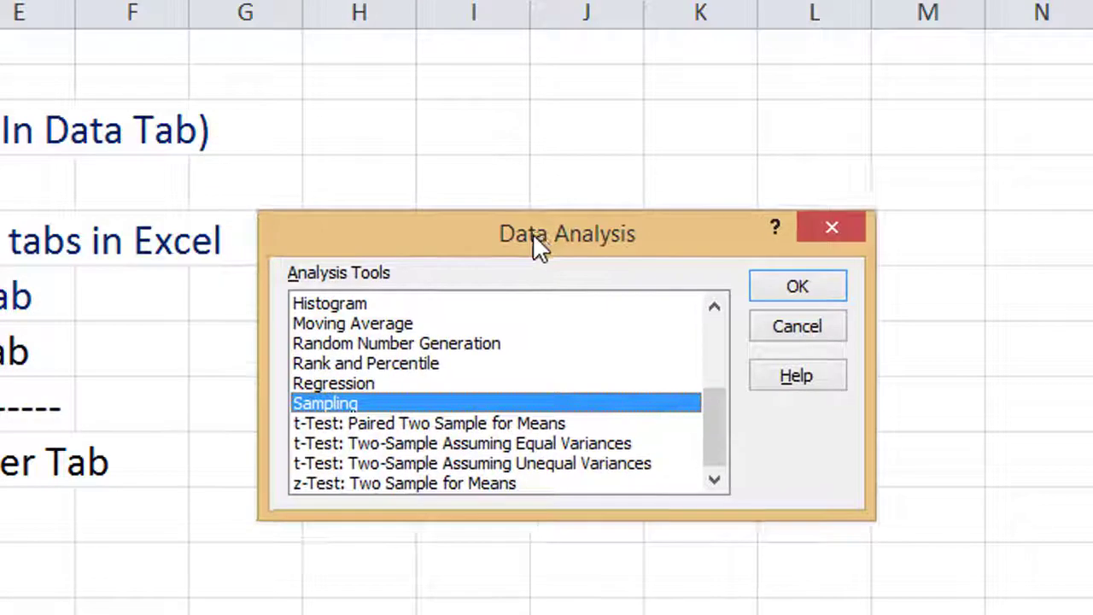
drag(635, 239, 636, 220)
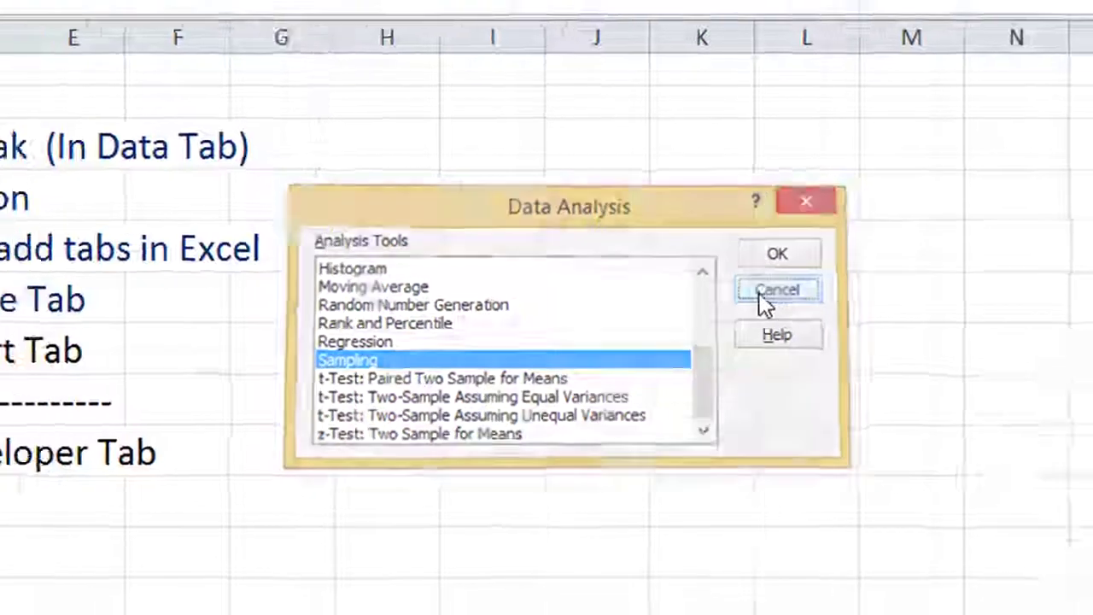
click(764, 288)
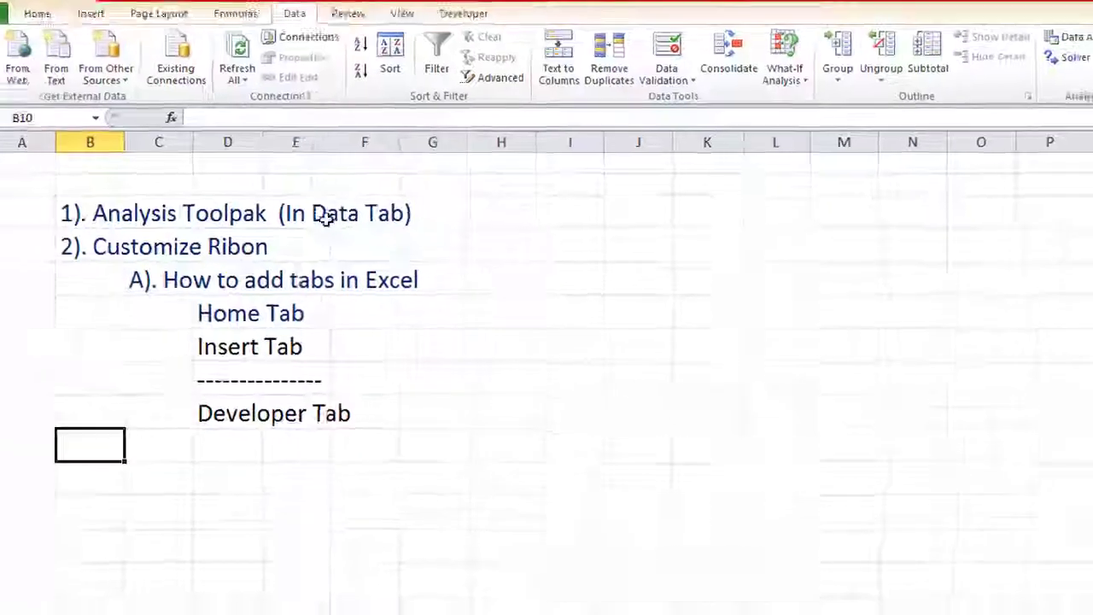